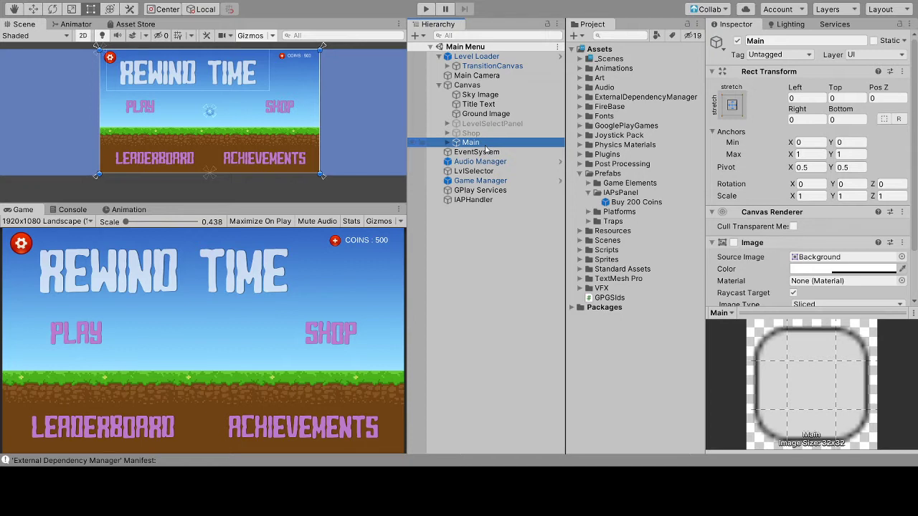
pyautogui.moveTo(206, 95)
pyautogui.mouseDown(button='middle')
pyautogui.moveTo(196, 104)
pyautogui.moveTo(202, 112)
pyautogui.mouseUp(button='middle')
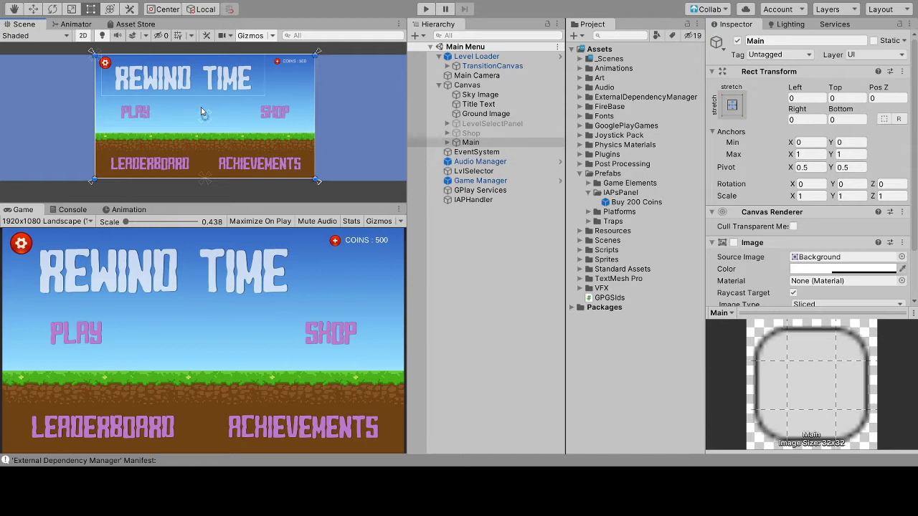
pyautogui.moveTo(200, 110); pyautogui.dragTo(180, 114, button='middle')
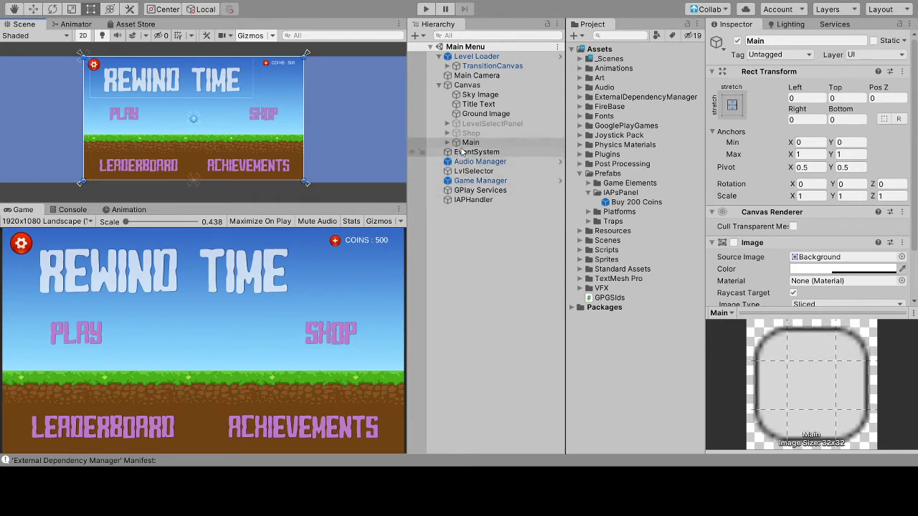
pyautogui.click(482, 133)
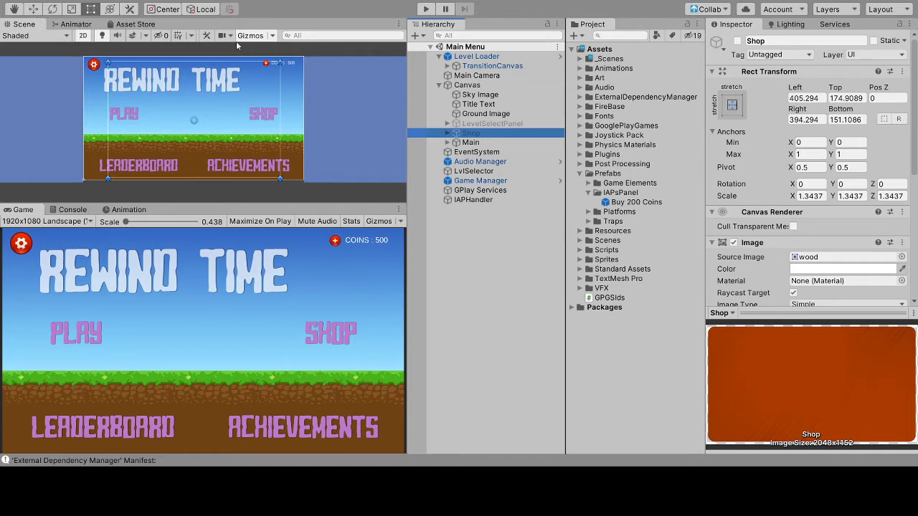
# Step: Review the In-App Purchasing service's import status and options, and return to the services list
pyautogui.click(836, 24)
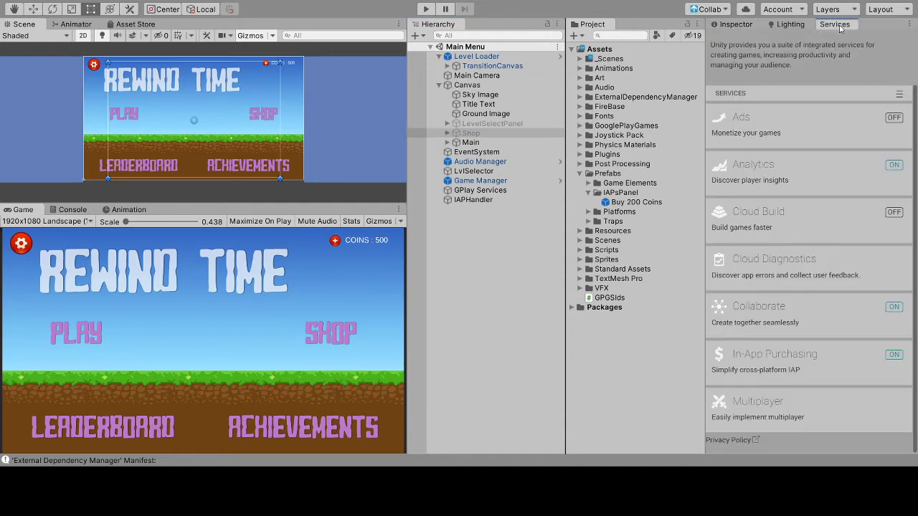
pyautogui.click(762, 351)
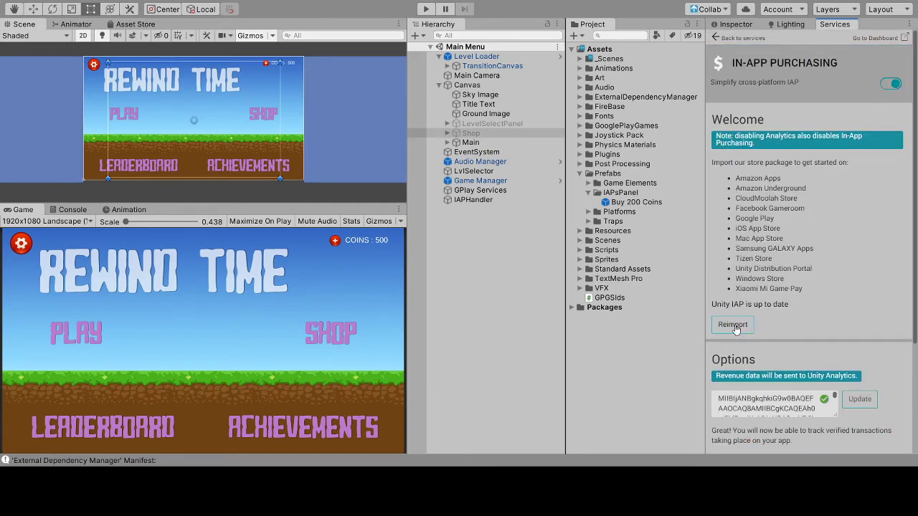
pyautogui.click(739, 327)
pyautogui.click(725, 39)
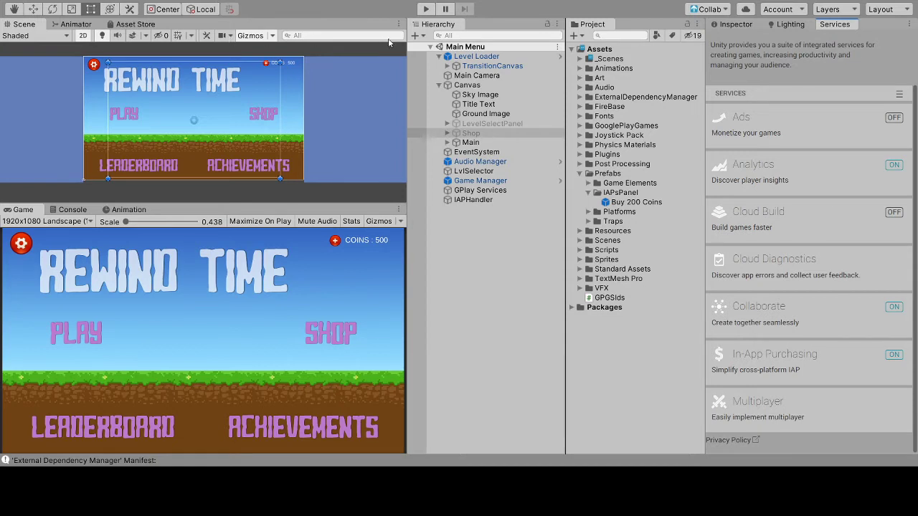
# Step: Add an IAP button to the Canvas and examine the settings of its IAP Button component
pyautogui.click(475, 153)
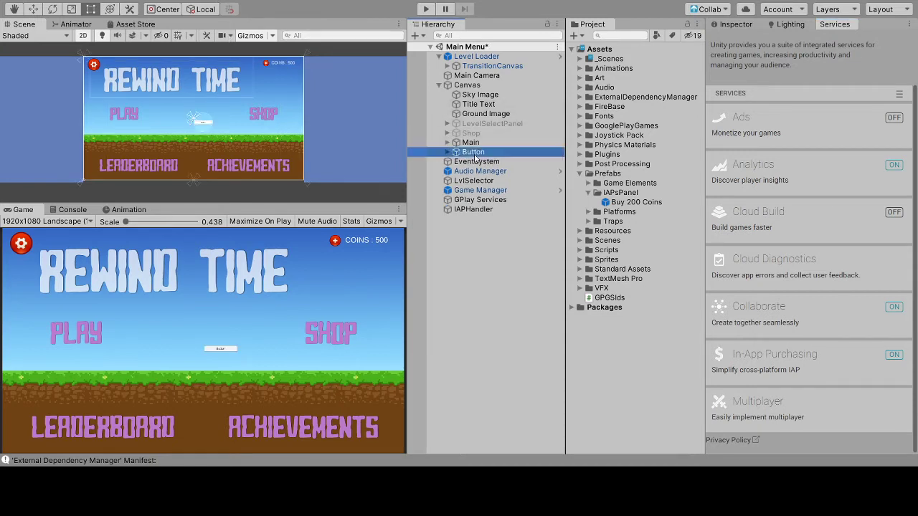
pyautogui.doubleClick(474, 153)
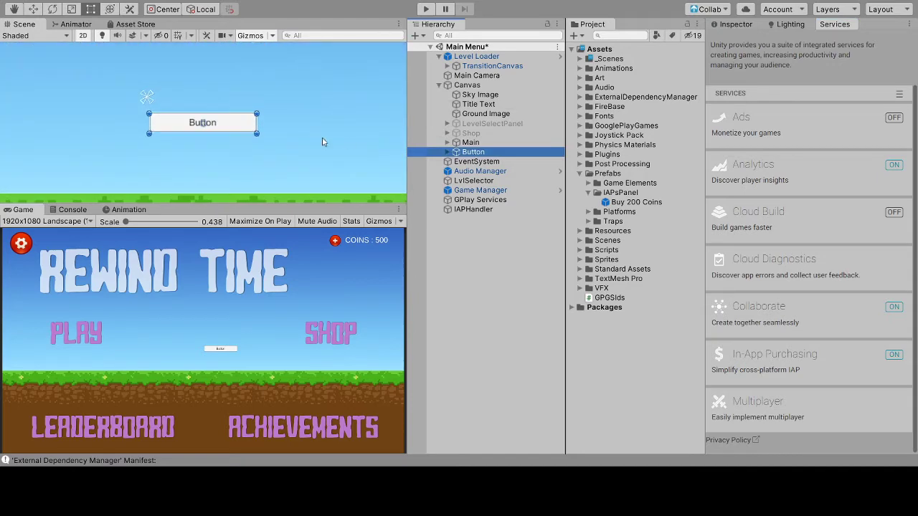
pyautogui.click(745, 27)
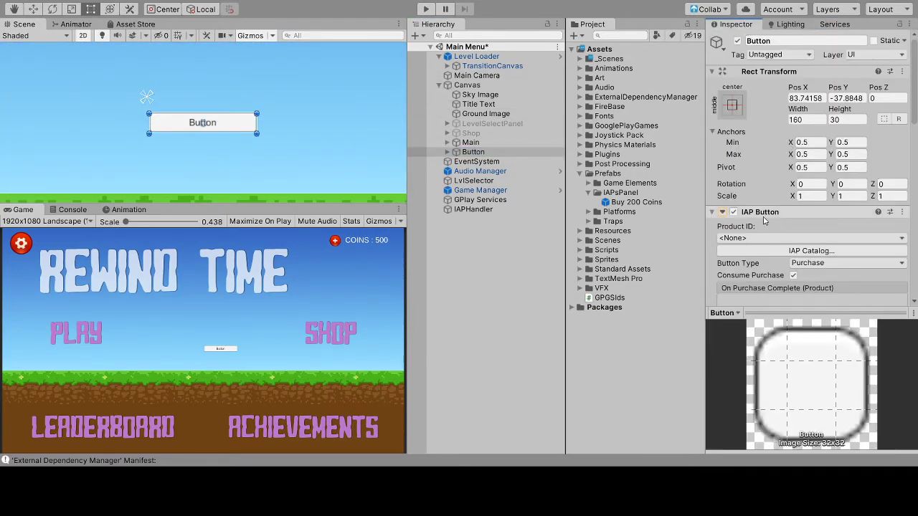
pyautogui.scroll(-3, 792, 218)
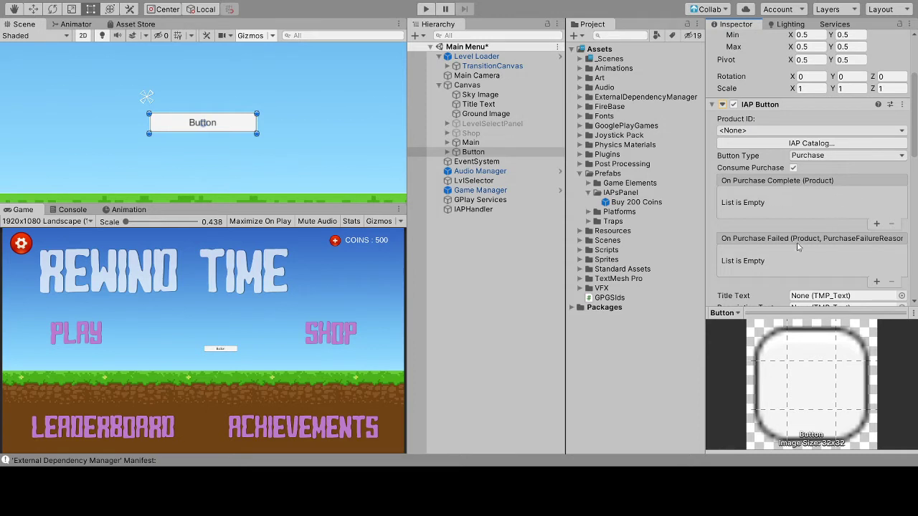
pyautogui.scroll(-5, 796, 268)
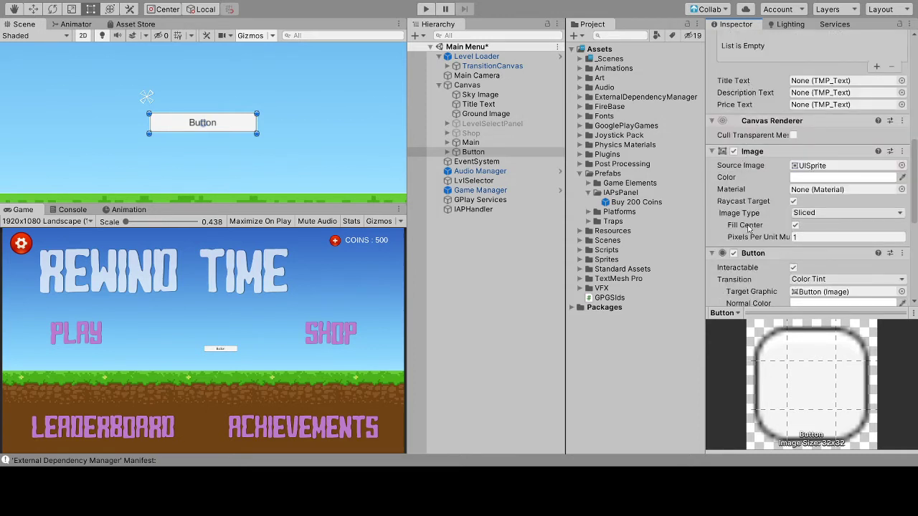
pyautogui.scroll(10, 749, 229)
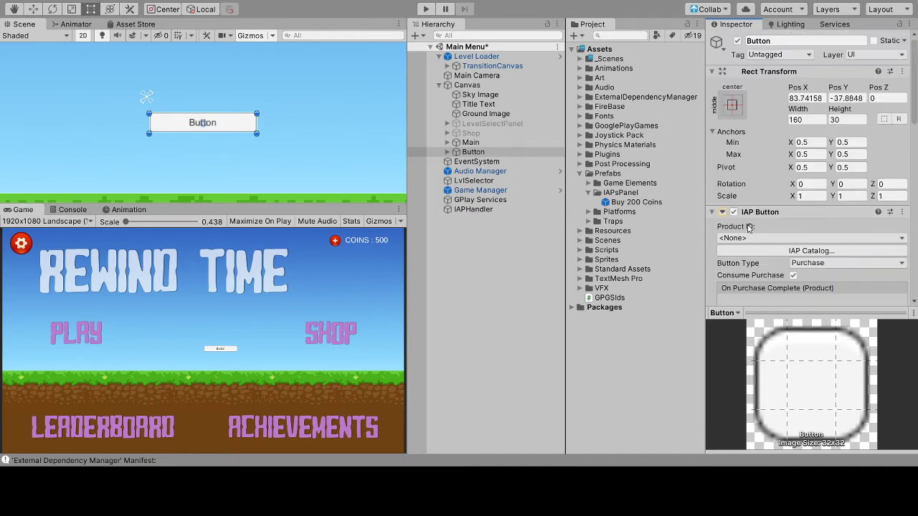
pyautogui.click(505, 154)
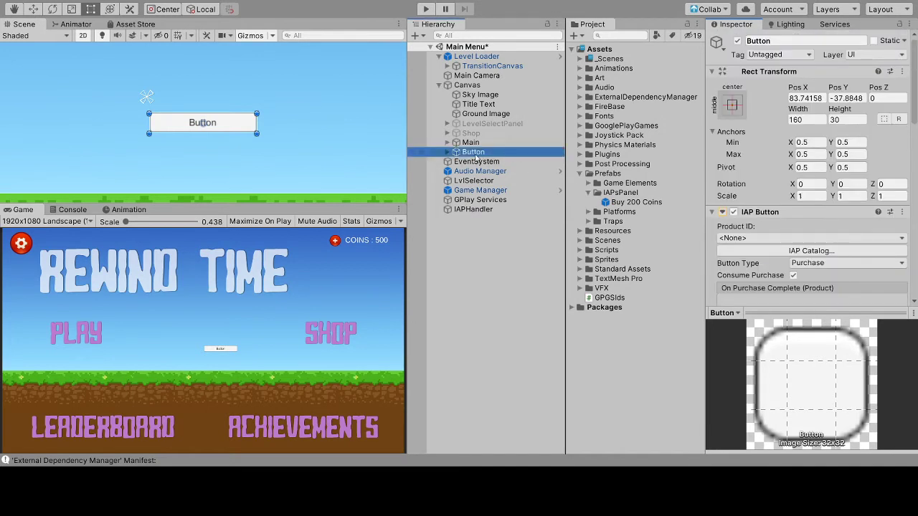
pyautogui.moveTo(476, 159)
pyautogui.mouseDown()
pyautogui.moveTo(464, 162)
pyautogui.moveTo(462, 201)
pyautogui.moveTo(297, 26)
pyautogui.moveTo(437, 104)
pyautogui.moveTo(459, 140)
pyautogui.mouseUp()
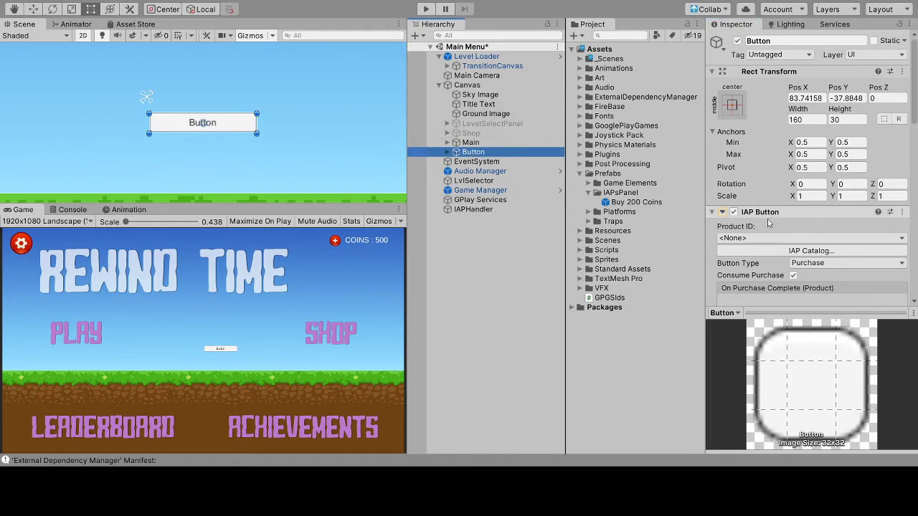
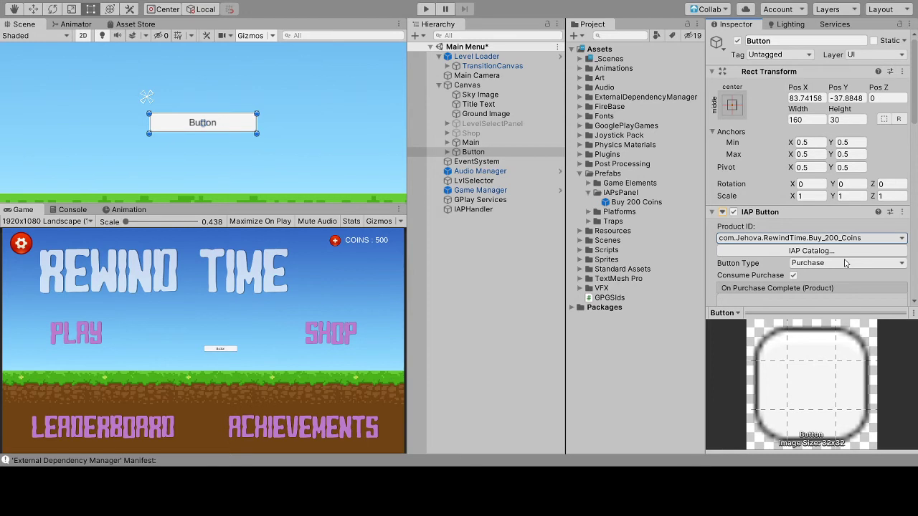
# Step: Try adding an empty listener to the IAP button's On Purchase Complete and On Purchase Failed events, and remove both listeners
pyautogui.scroll(-5, 845, 263)
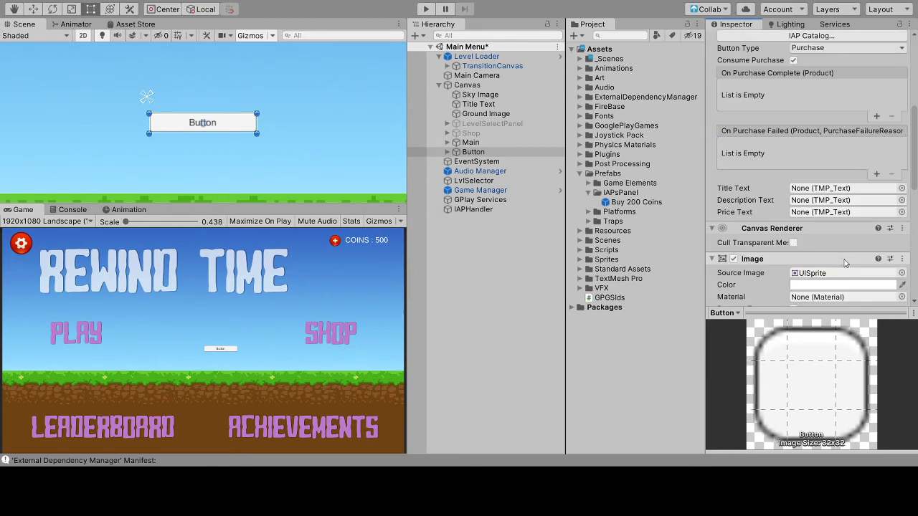
pyautogui.scroll(3, 804, 242)
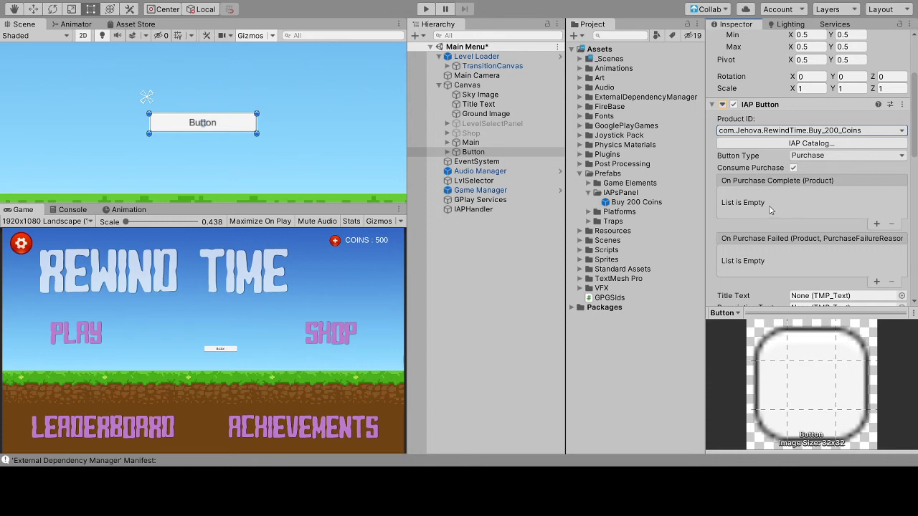
pyautogui.click(878, 226)
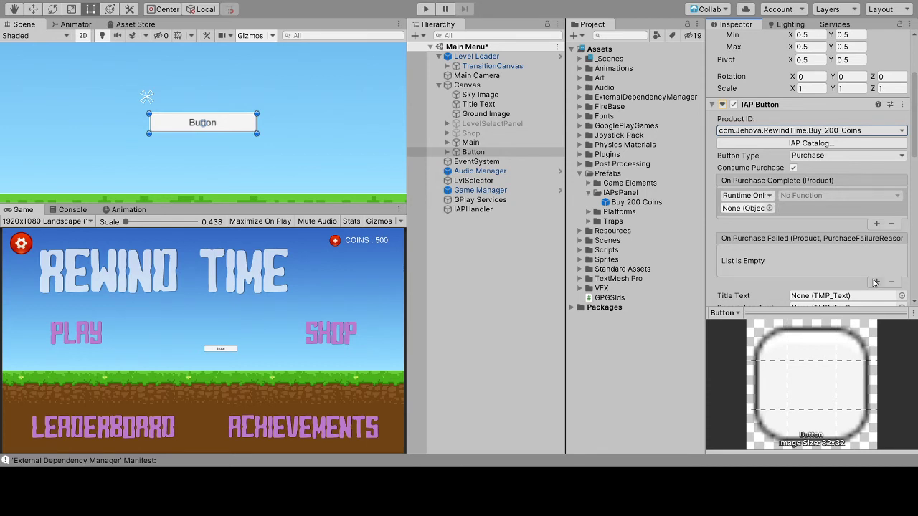
pyautogui.click(876, 282)
pyautogui.click(848, 208)
pyautogui.click(892, 282)
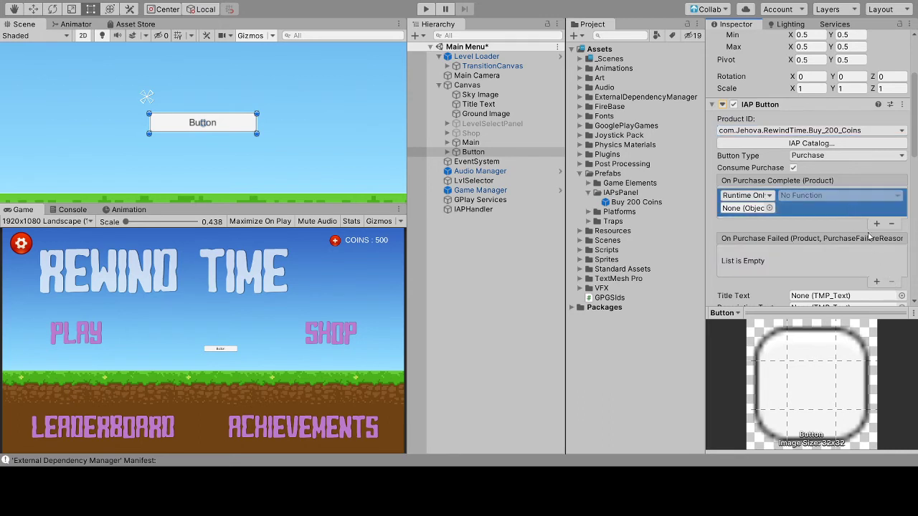
pyautogui.click(891, 224)
# Step: Review the IAP button's purchase events and text fields, and delete the button from the Canvas
pyautogui.scroll(-3, 820, 253)
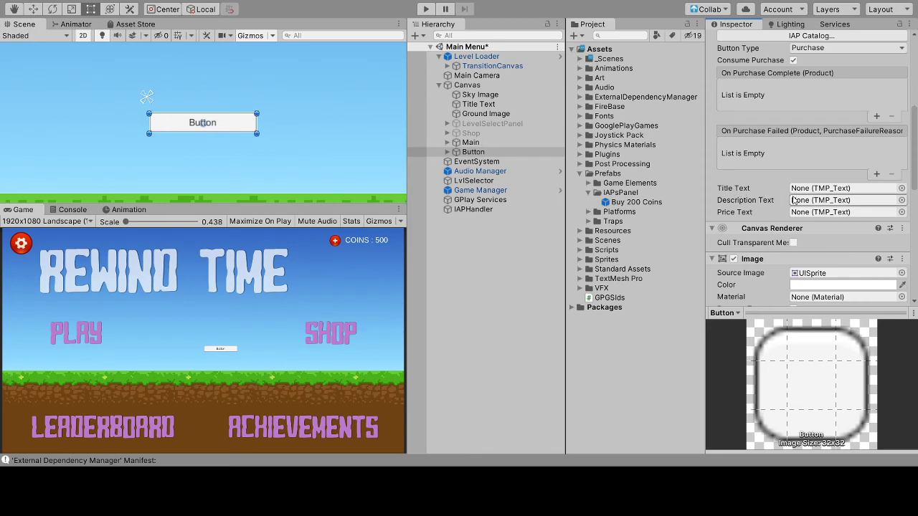
pyautogui.scroll(5, 796, 190)
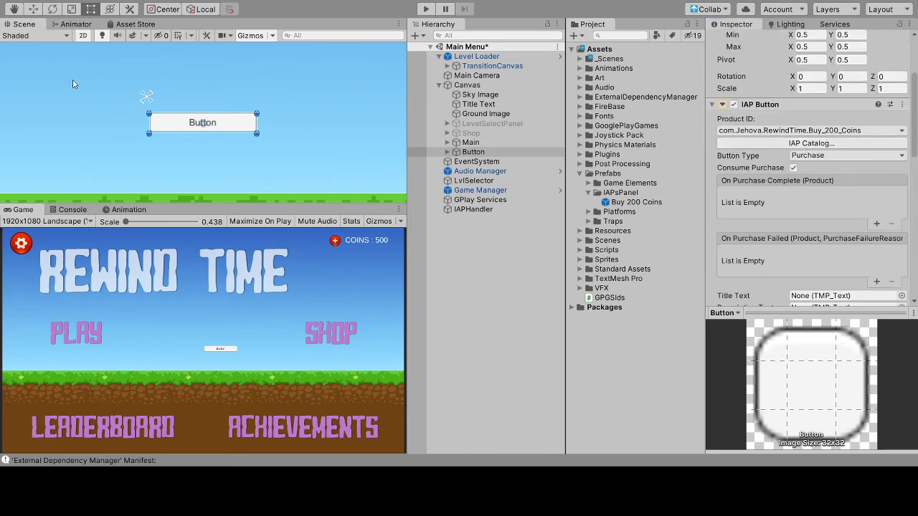
pyautogui.scroll(-4, 834, 244)
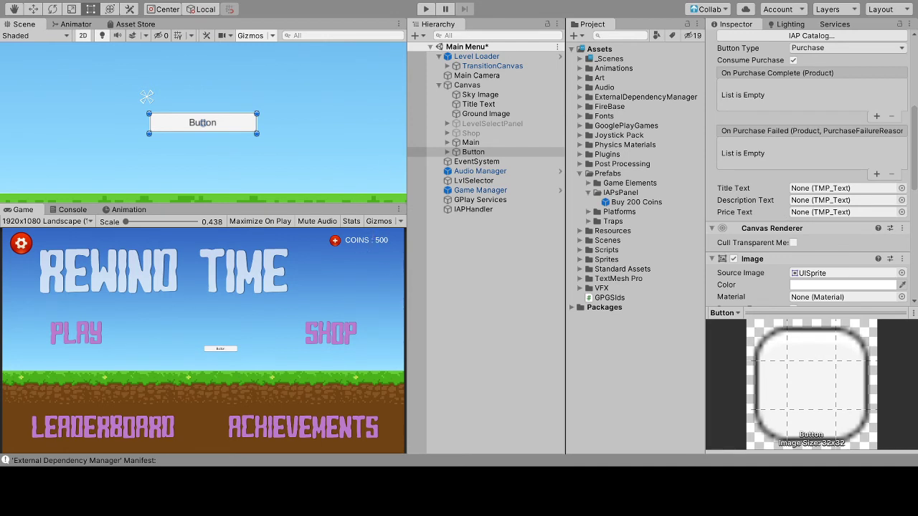
pyautogui.scroll(5, 832, 225)
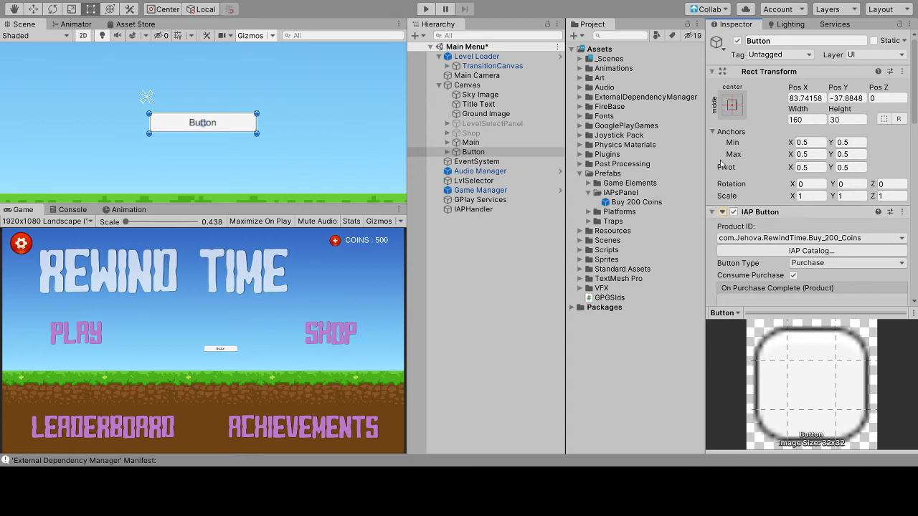
pyautogui.scroll(-3, 777, 236)
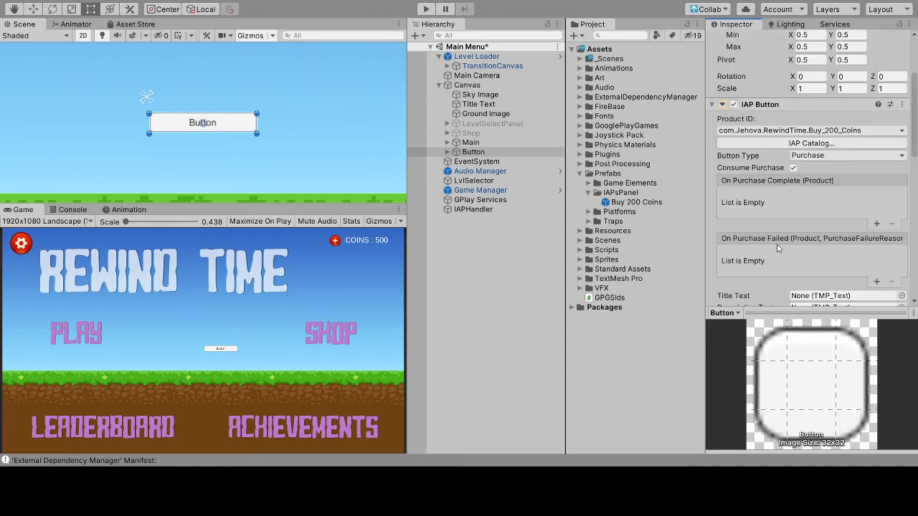
pyautogui.scroll(-6, 777, 248)
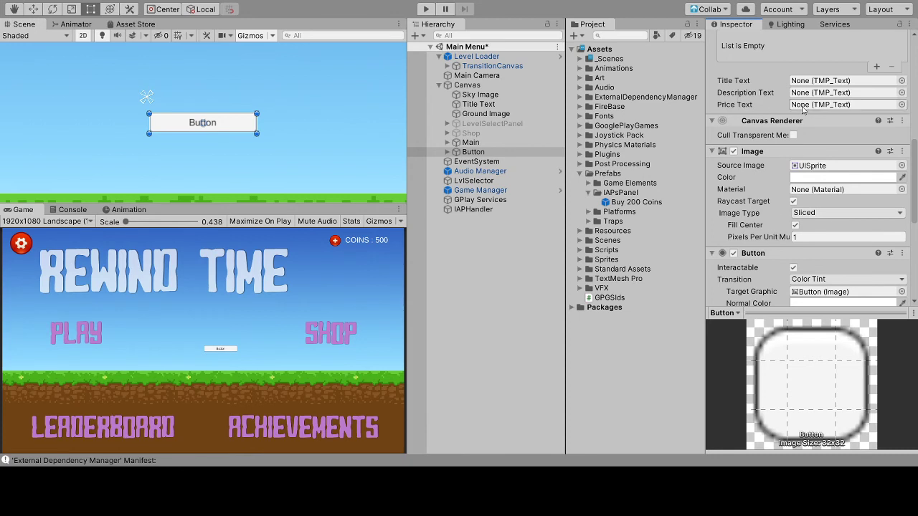
pyautogui.click(528, 153)
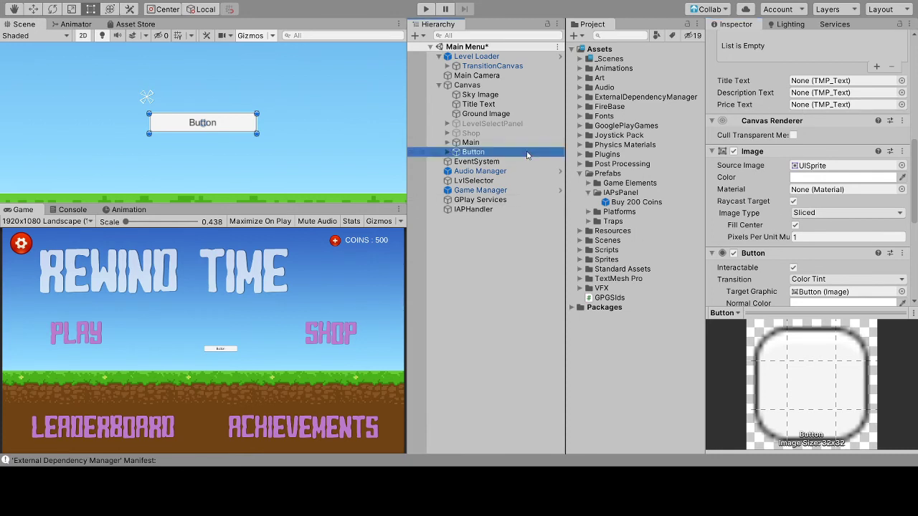
pyautogui.press('Delete')
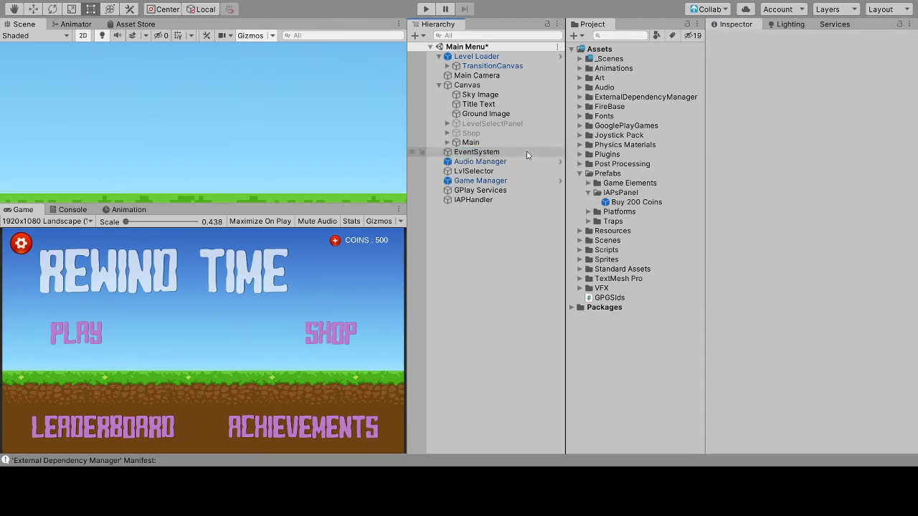
# Step: Activate the Shop object under the Canvas and its MoreMoney child panel
pyautogui.click(464, 135)
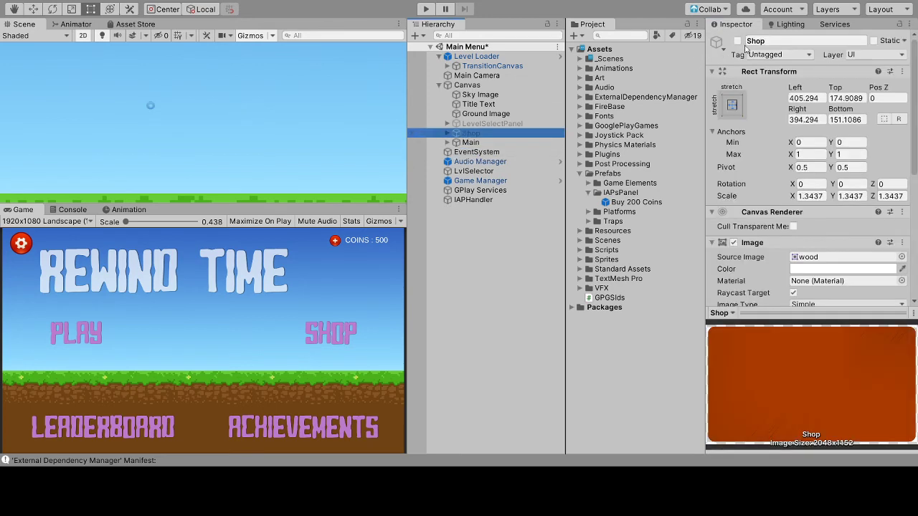
pyautogui.click(738, 41)
pyautogui.click(447, 134)
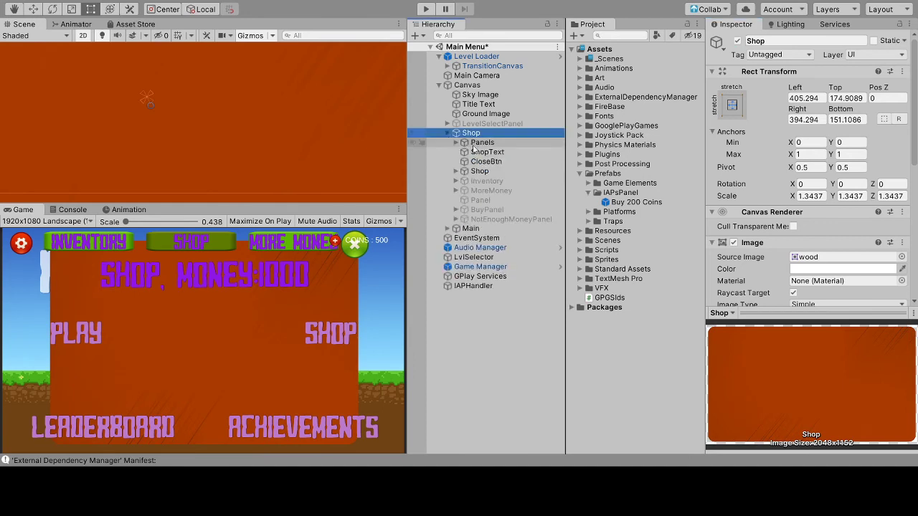
pyautogui.click(487, 209)
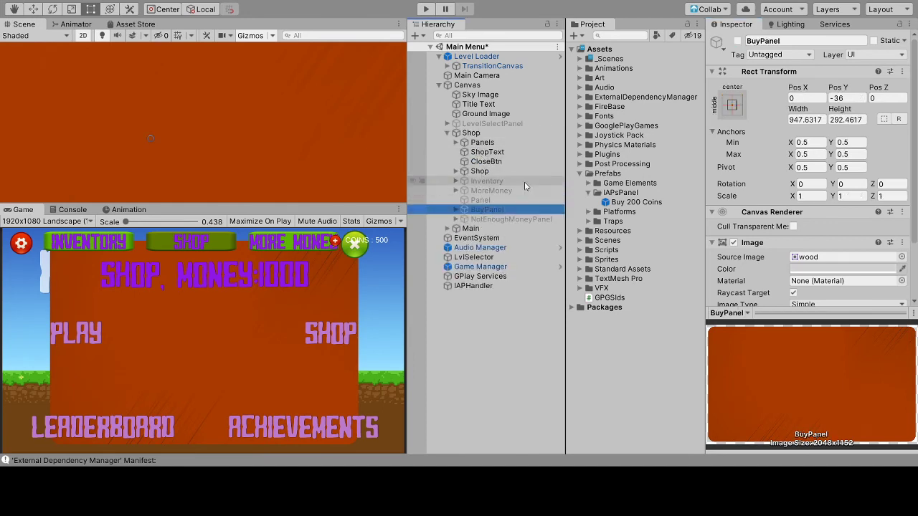
pyautogui.click(485, 191)
pyautogui.click(737, 41)
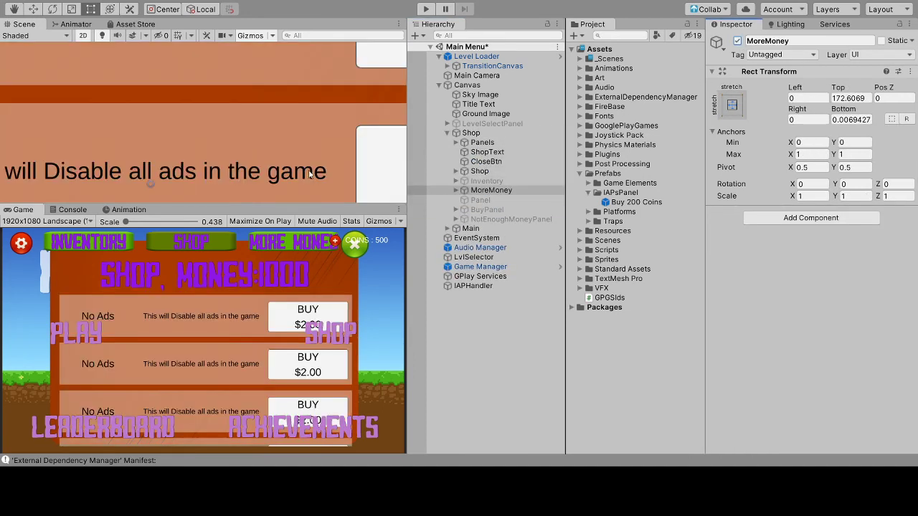
# Step: Deactivate the Main object under the Canvas so only the shop interface is shown
pyautogui.click(470, 228)
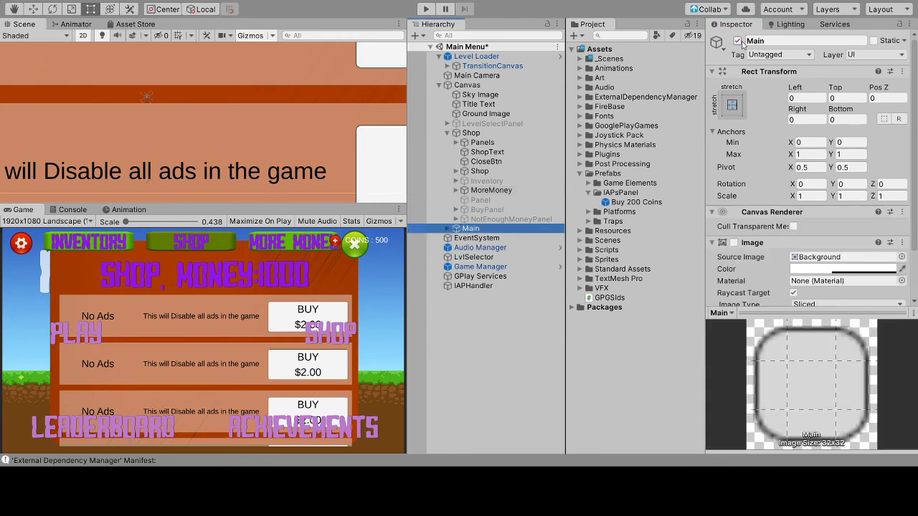
pyautogui.click(738, 41)
pyautogui.scroll(-1, 276, 136)
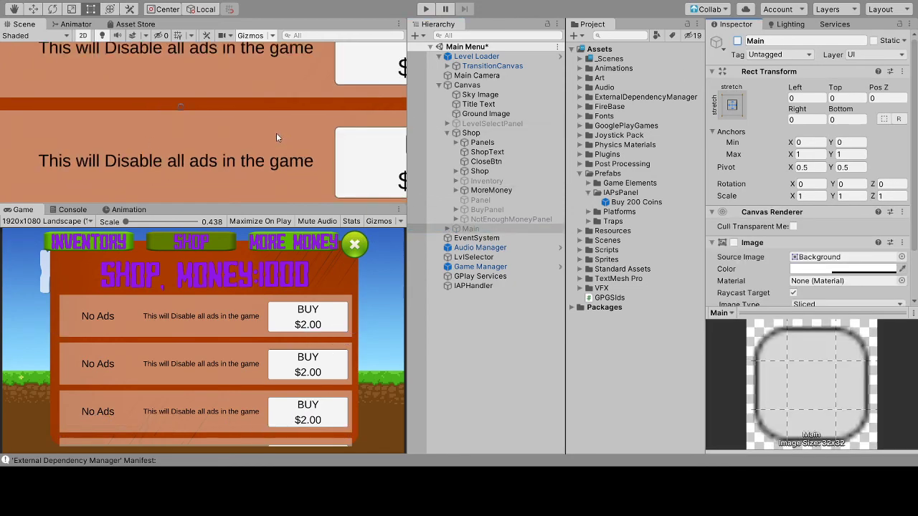
pyautogui.scroll(-5, 276, 137)
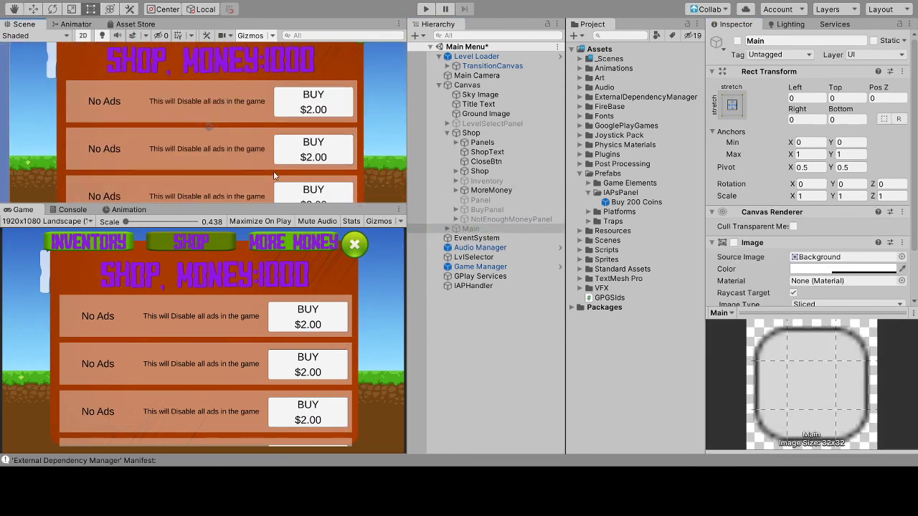
pyautogui.scroll(-3, 273, 178)
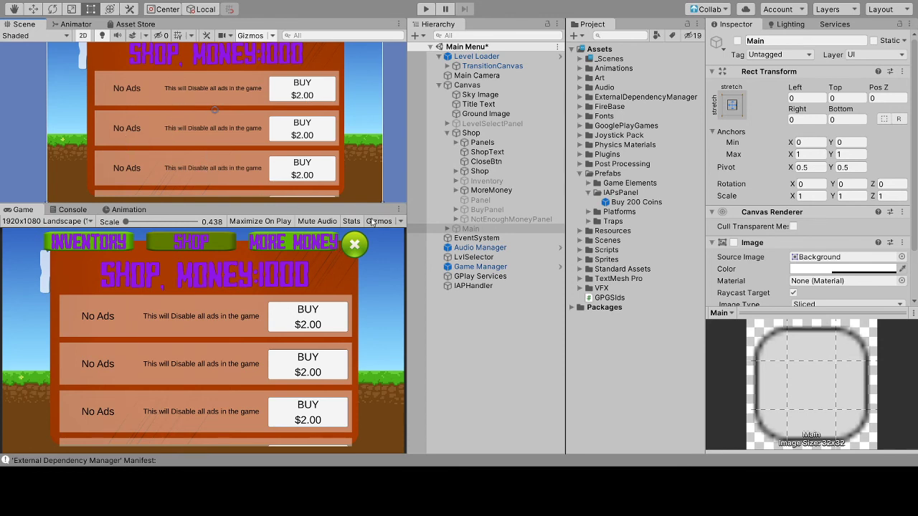
# Step: Deactivate the MoreMoney panel and its parent Shop object, and reactivate the Main object under the Canvas
pyautogui.click(492, 190)
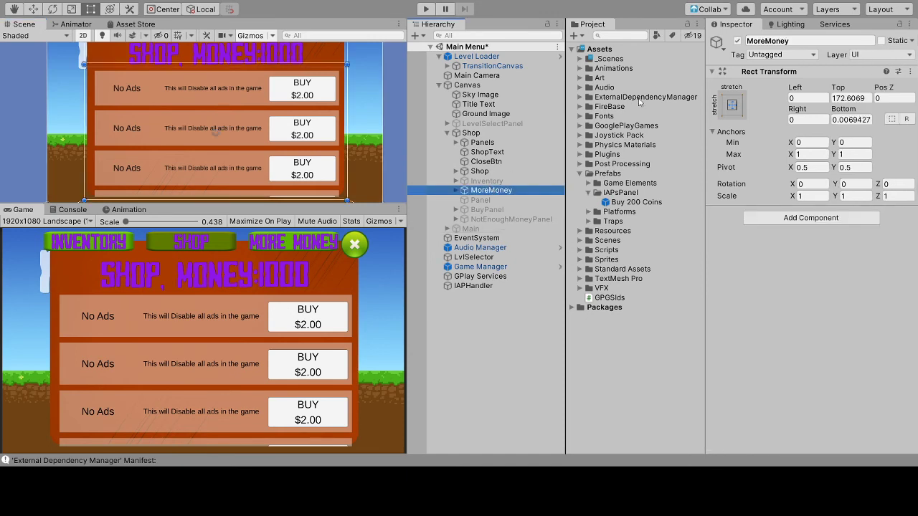
pyautogui.click(737, 41)
pyautogui.click(492, 124)
pyautogui.click(471, 133)
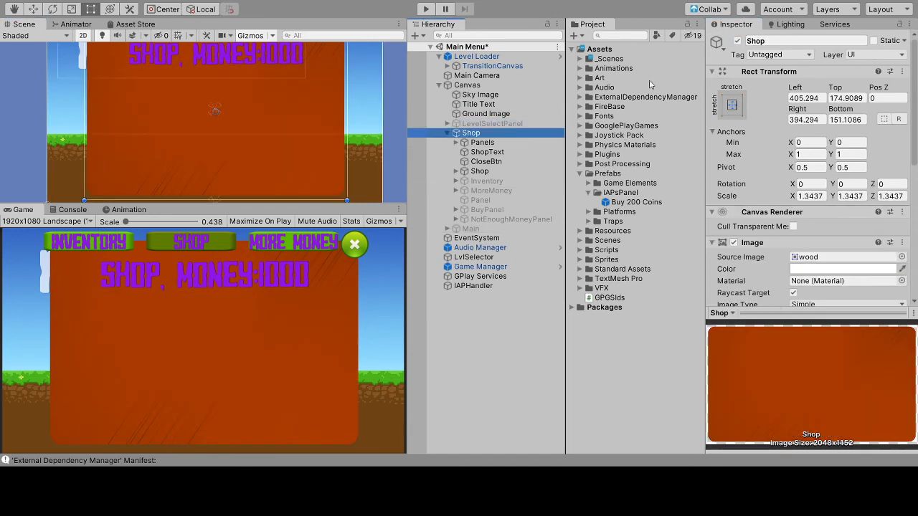
pyautogui.click(738, 41)
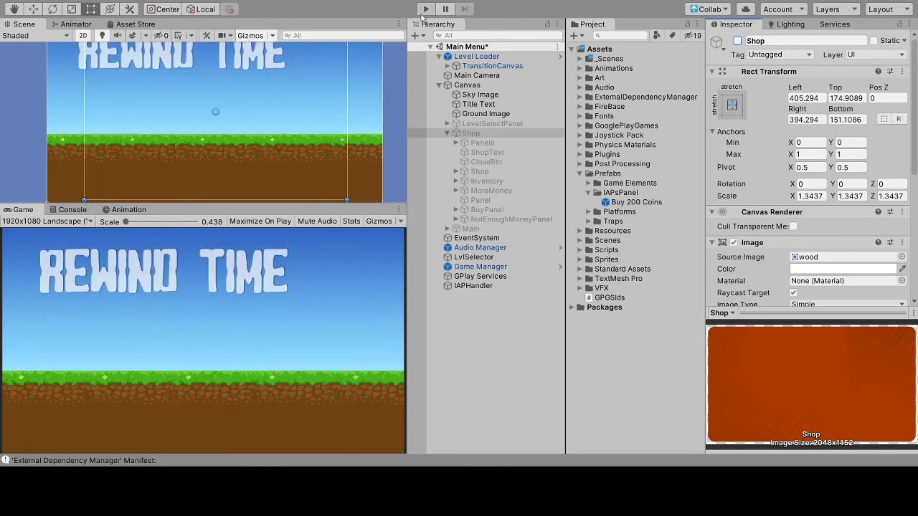
pyautogui.click(471, 229)
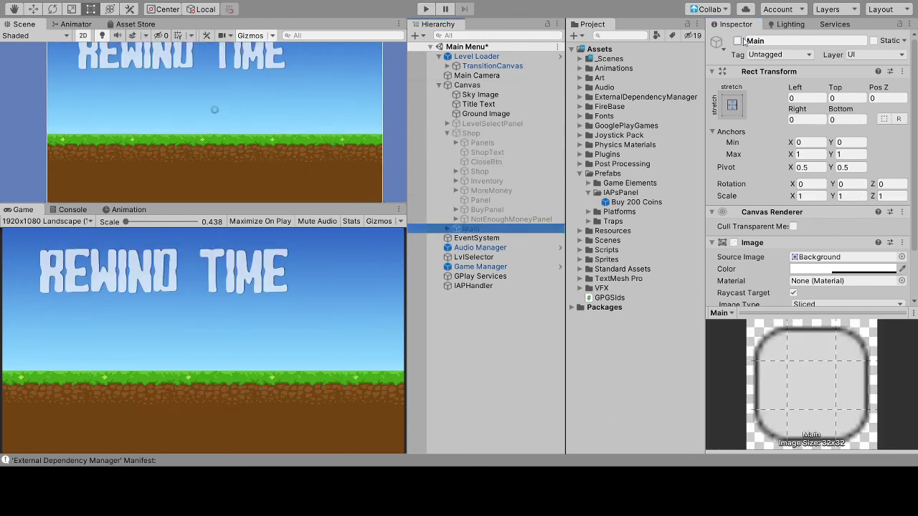
pyautogui.click(738, 41)
# Step: Run the game and browse the purchase offers in the shop's More Money section
pyautogui.click(427, 9)
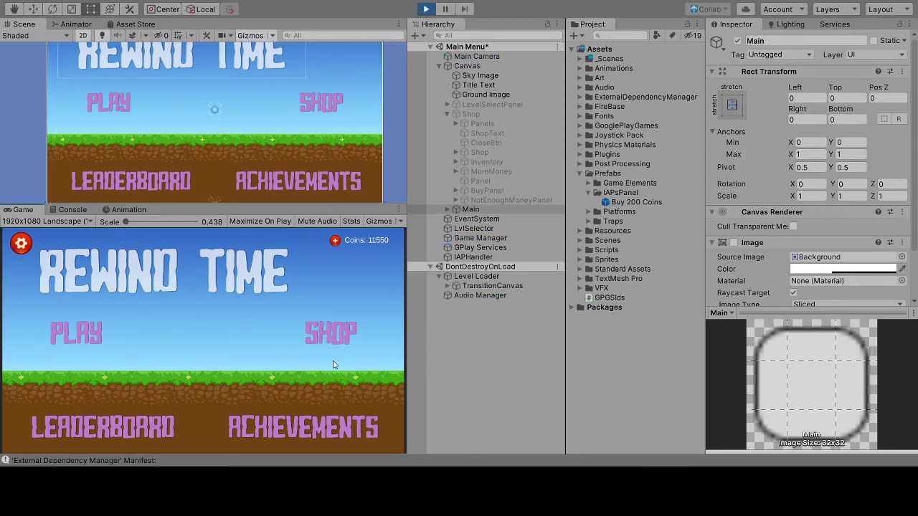
pyautogui.click(333, 339)
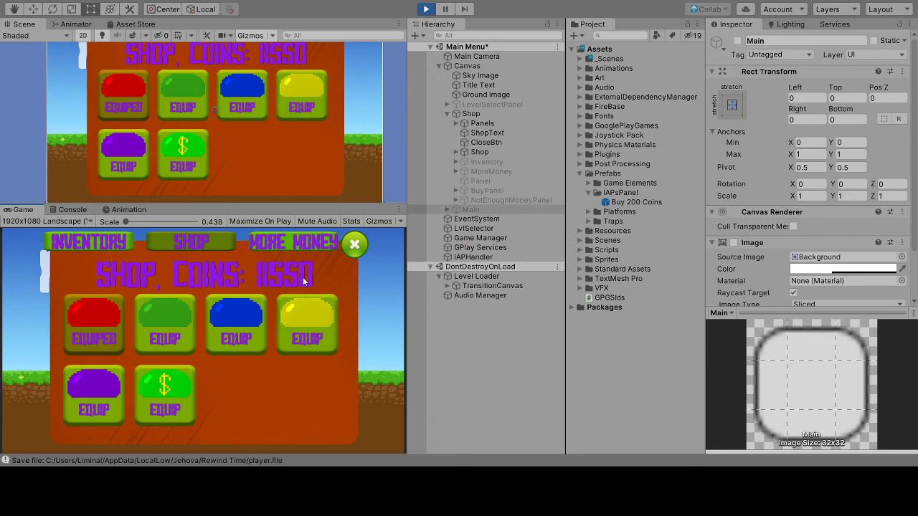
pyautogui.click(309, 245)
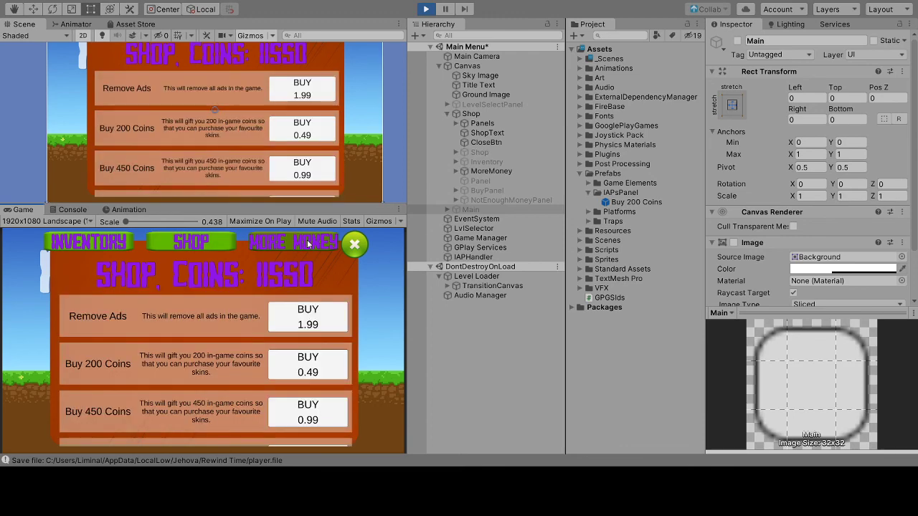
pyautogui.moveTo(233, 378)
pyautogui.mouseDown()
pyautogui.moveTo(224, 315)
pyautogui.moveTo(235, 389)
pyautogui.mouseUp()
pyautogui.scroll(-3, 235, 390)
pyautogui.scroll(-1, 130, 345)
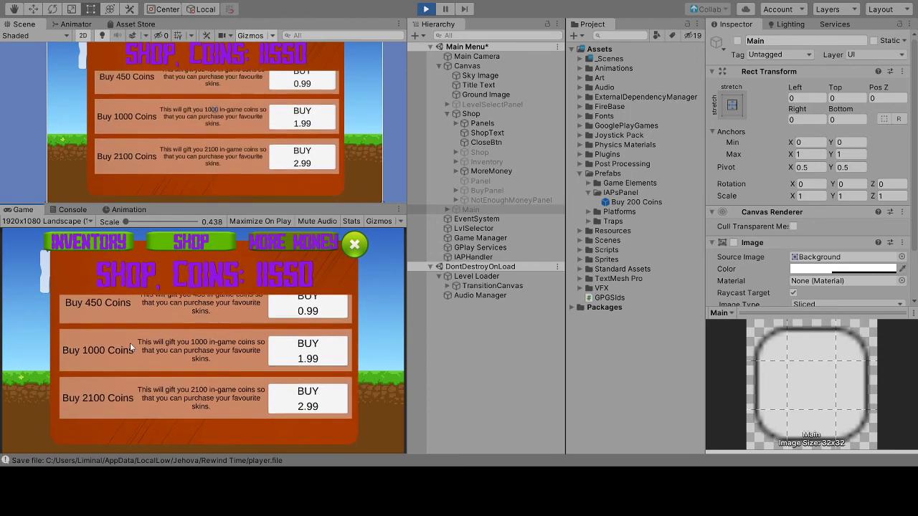
pyautogui.moveTo(186, 333); pyautogui.dragTo(205, 372)
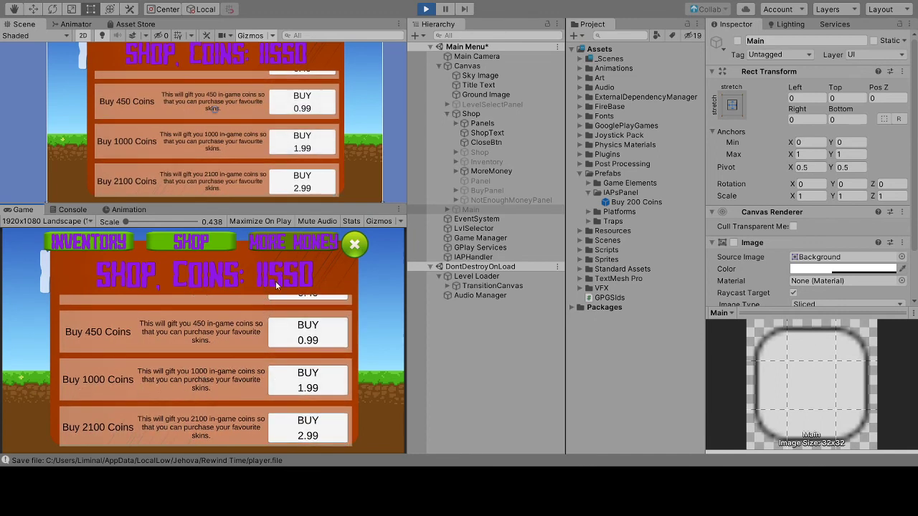
# Step: Test the Buy 1000 Coins offer by accepting the fake store purchase, and close the shop
pyautogui.click(317, 381)
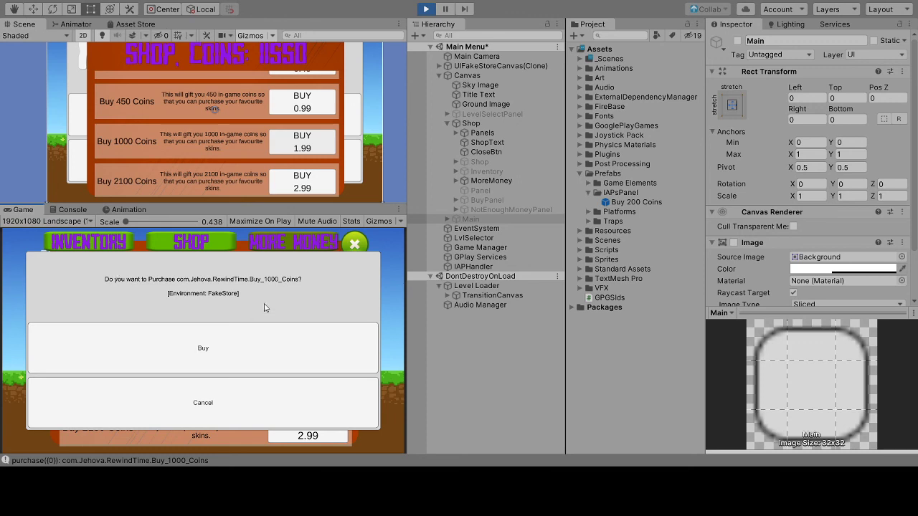
pyautogui.click(222, 345)
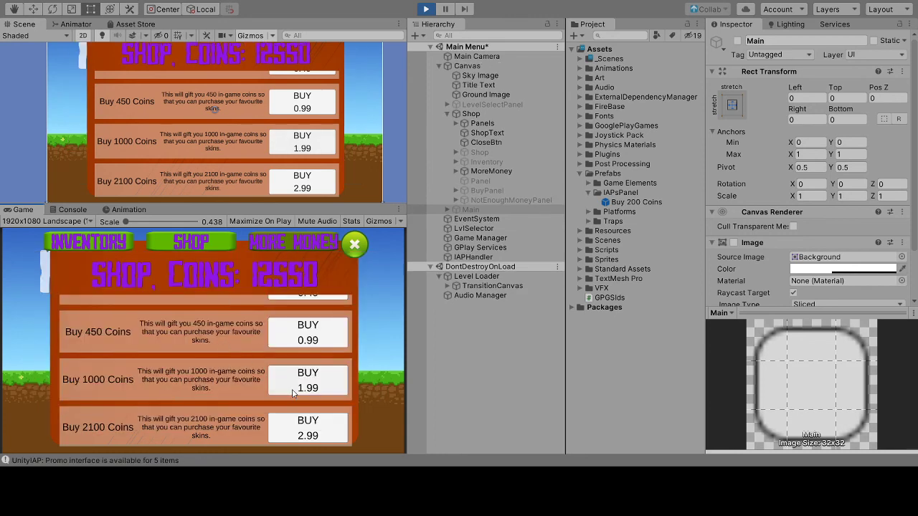
pyautogui.click(356, 246)
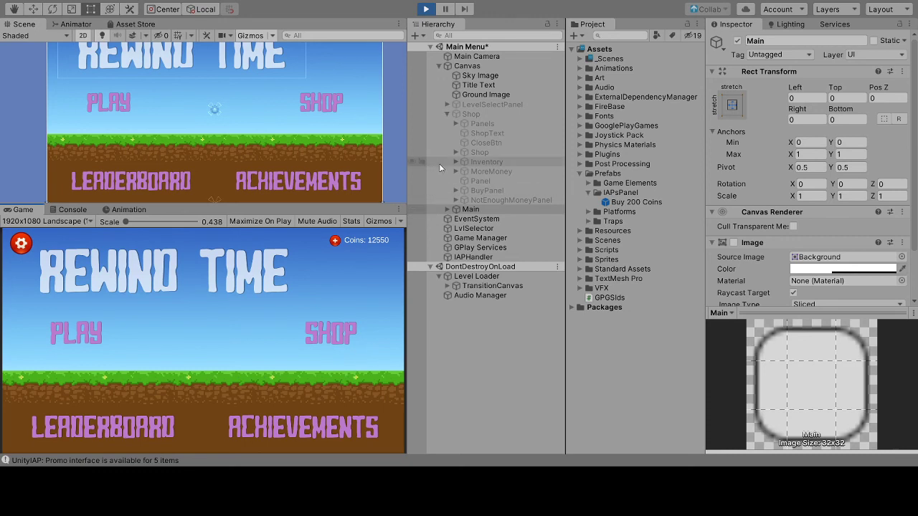
pyautogui.scroll(-3, 332, 121)
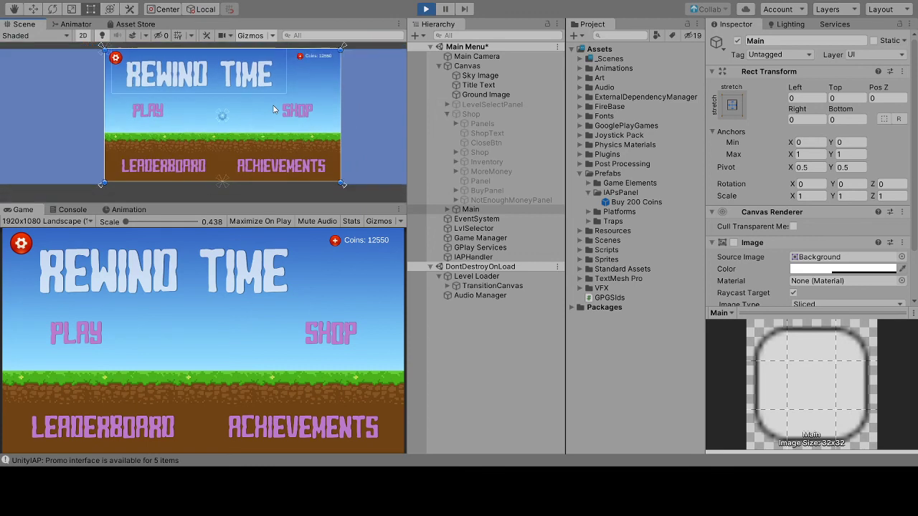
pyautogui.scroll(2, 272, 110)
pyautogui.scroll(-3, 247, 114)
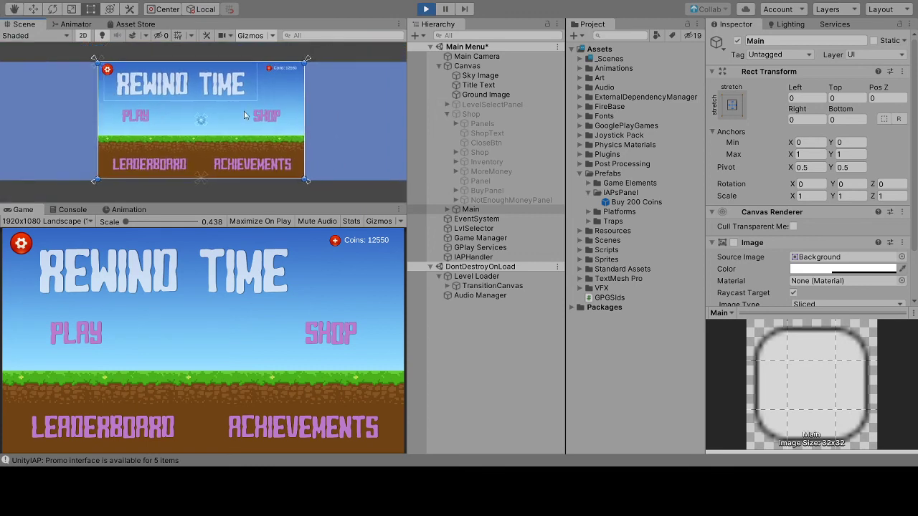